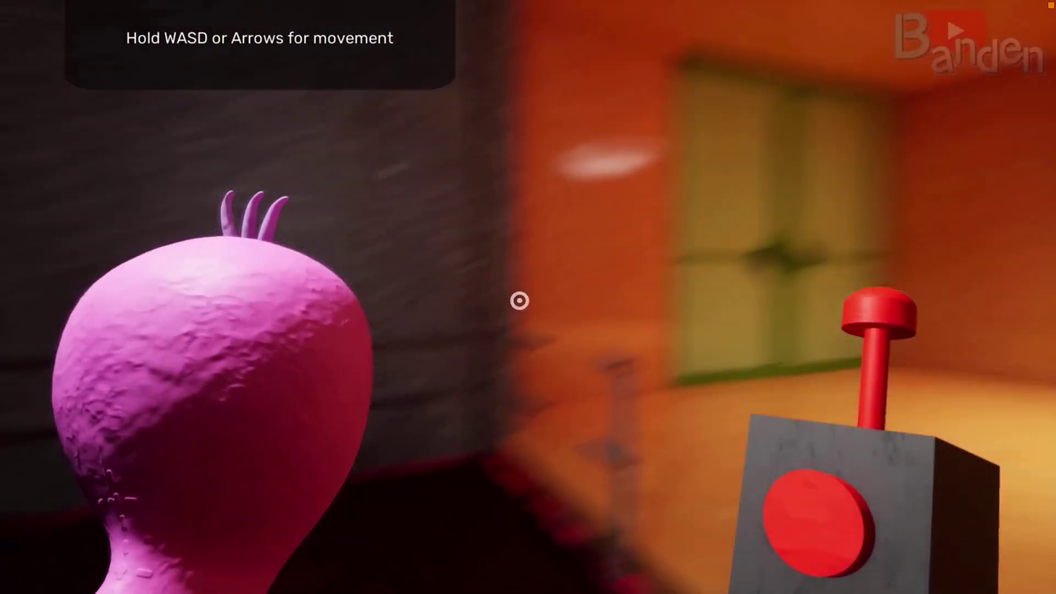
# - Sprint from the green monster down the lit corridor and through the red rooms
pyautogui.press('w')
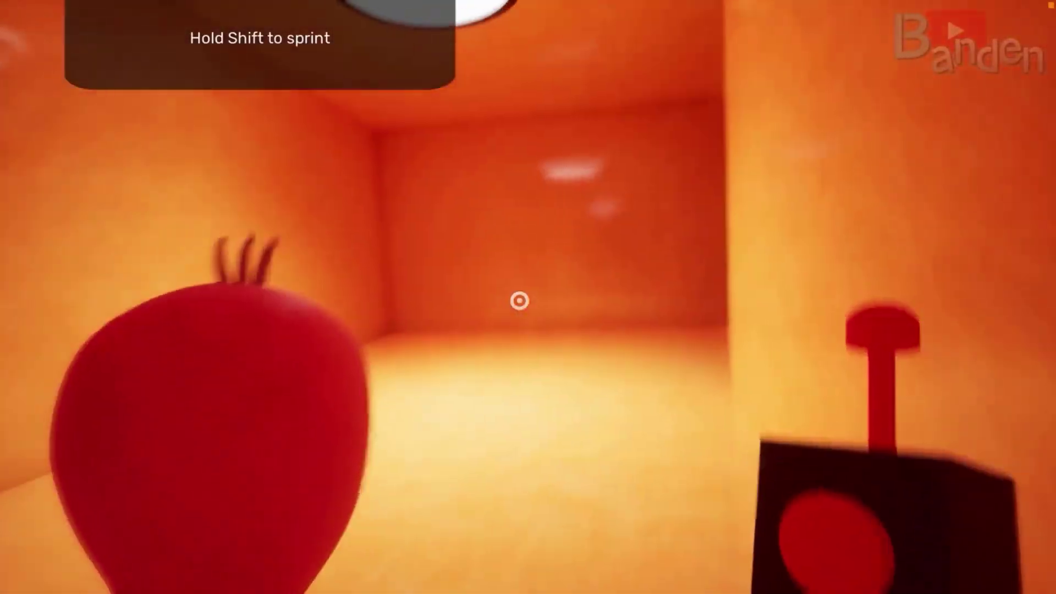
pyautogui.press('w')
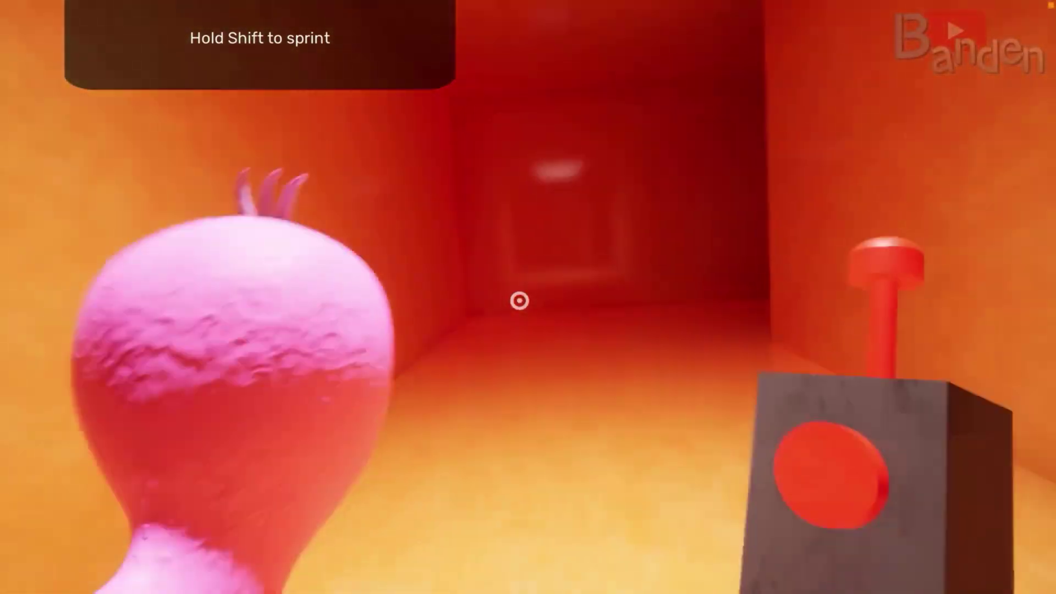
pyautogui.press('shift')
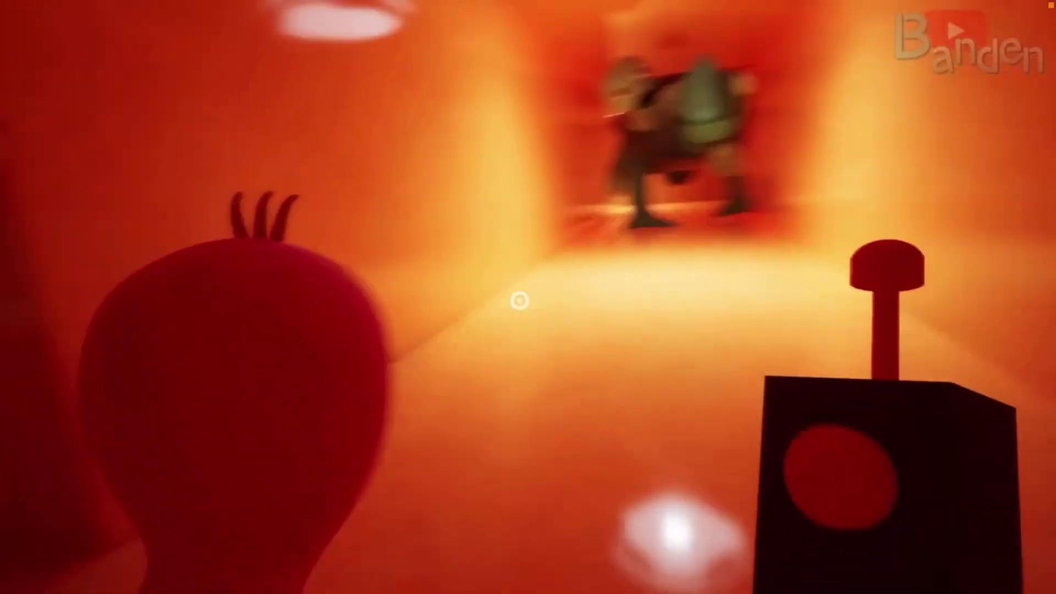
pyautogui.press('w')
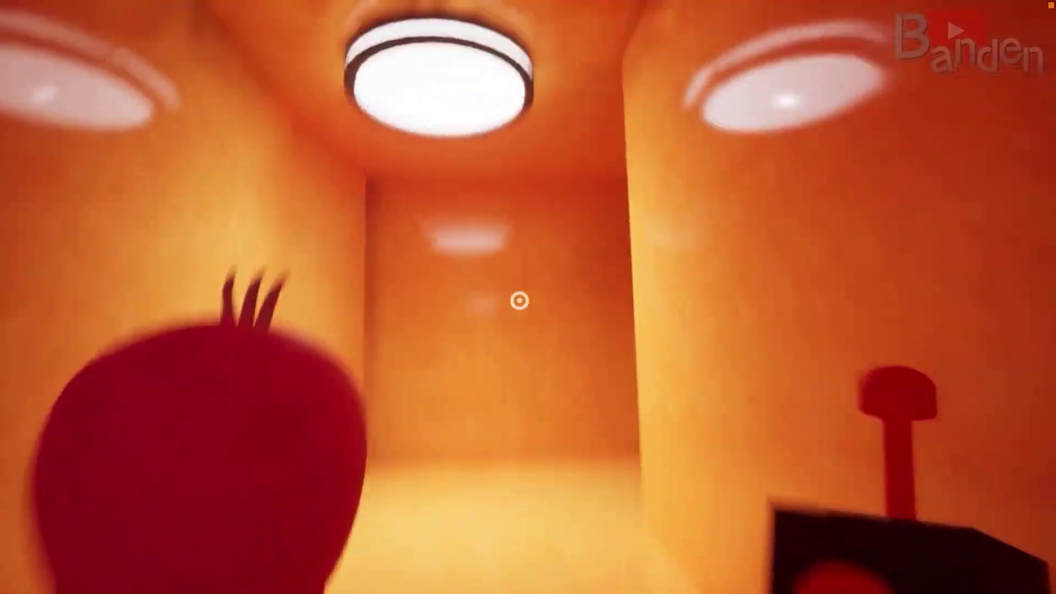
pyautogui.press('w')
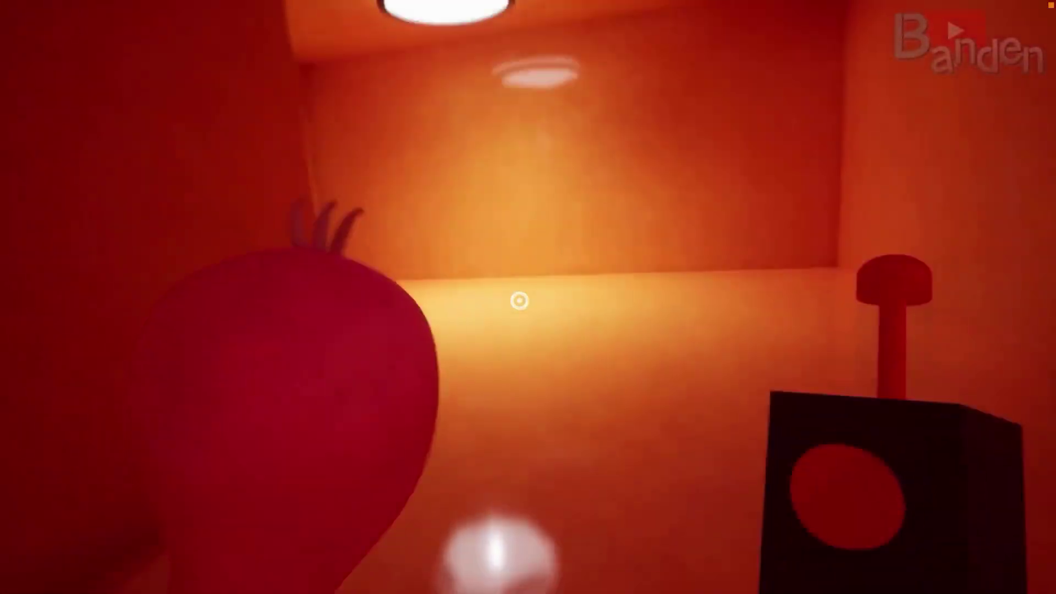
pyautogui.press('w')
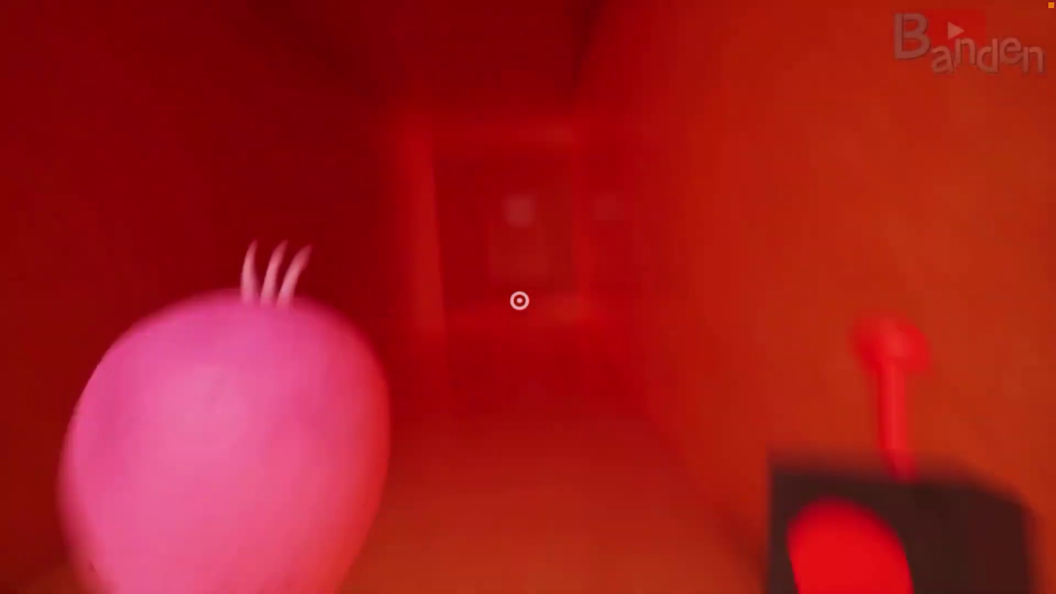
# - Run down the red corridor, through the orange room, into the long darker hallway
pyautogui.press('w')
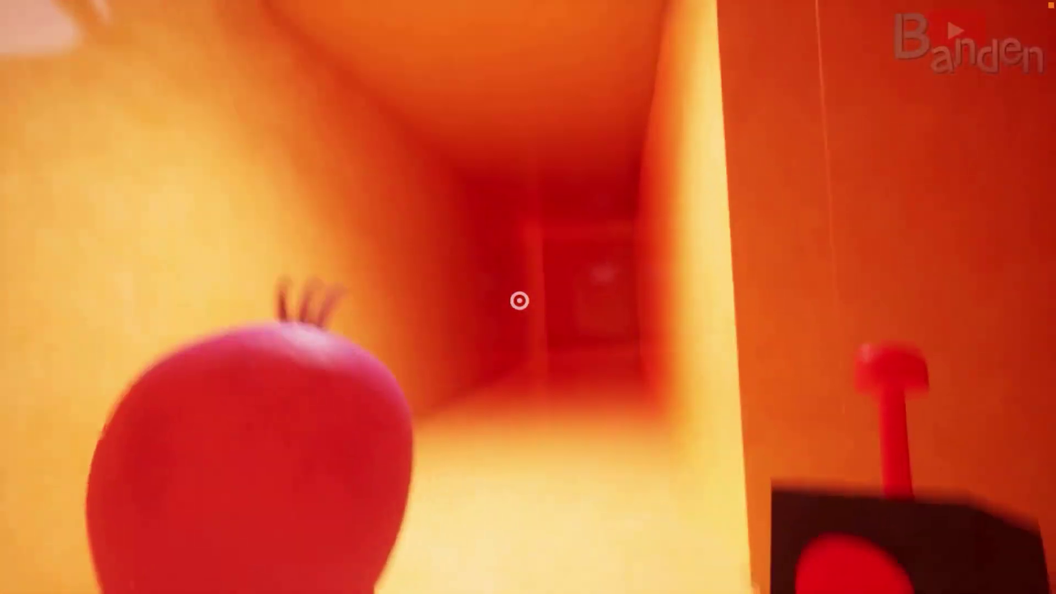
pyautogui.press('w')
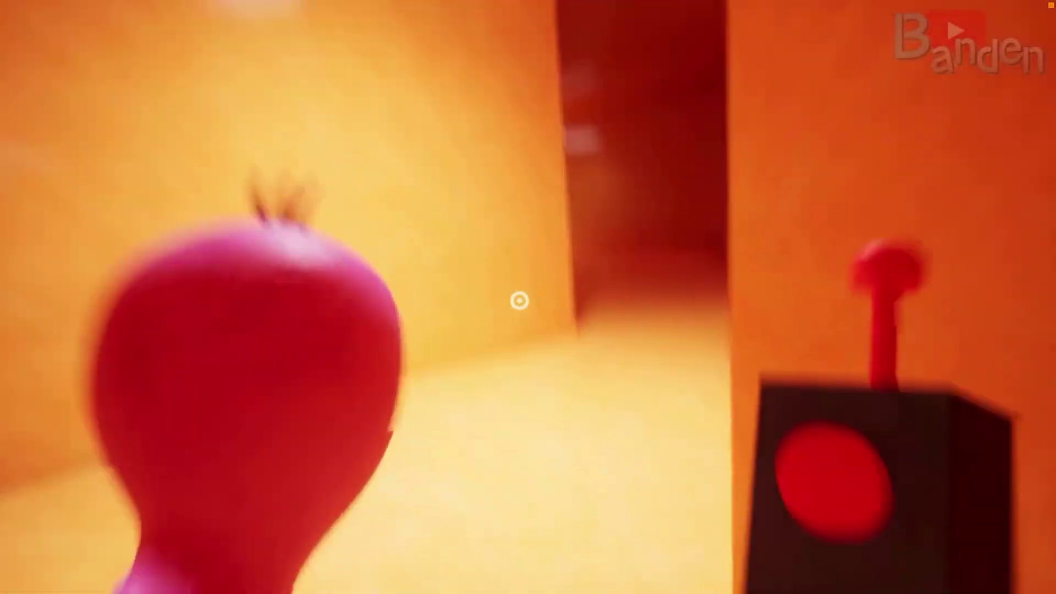
pyautogui.press('w')
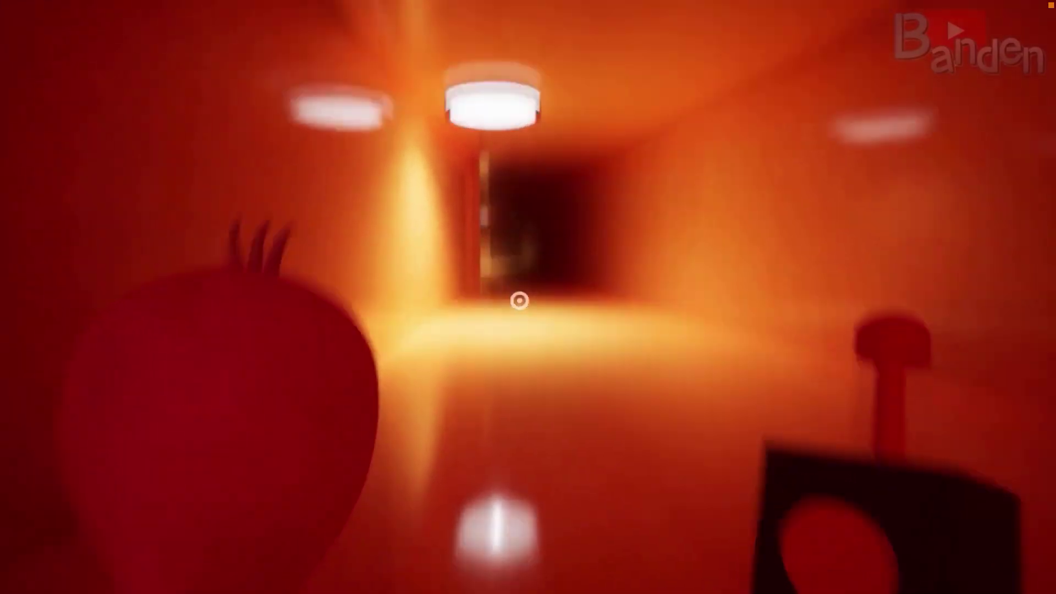
pyautogui.press('w')
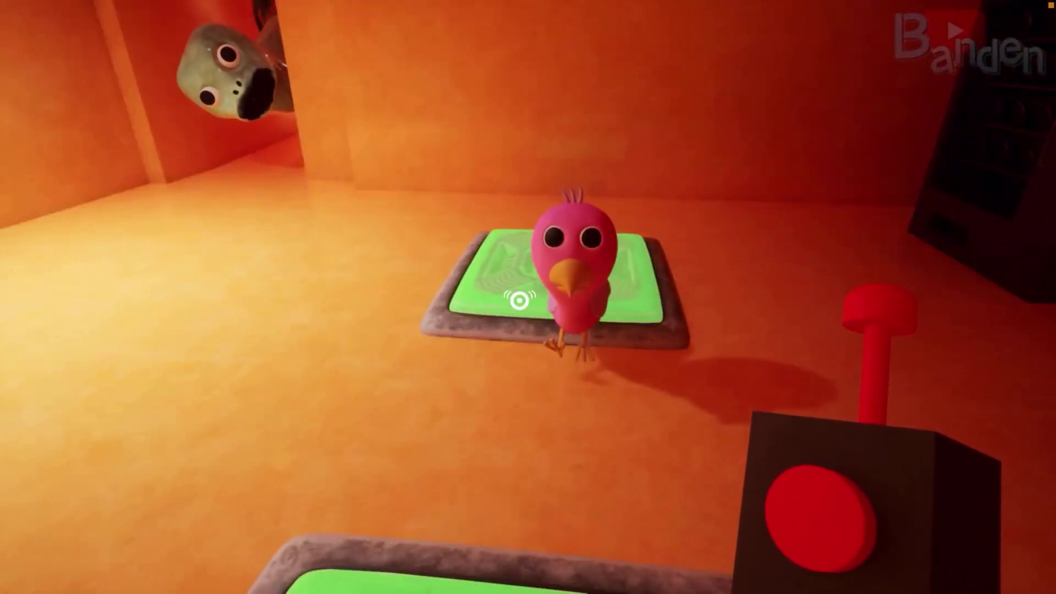
# - Walk through the green doorways past the pink bird toy to the red corner pad, then turn back
pyautogui.press('w')
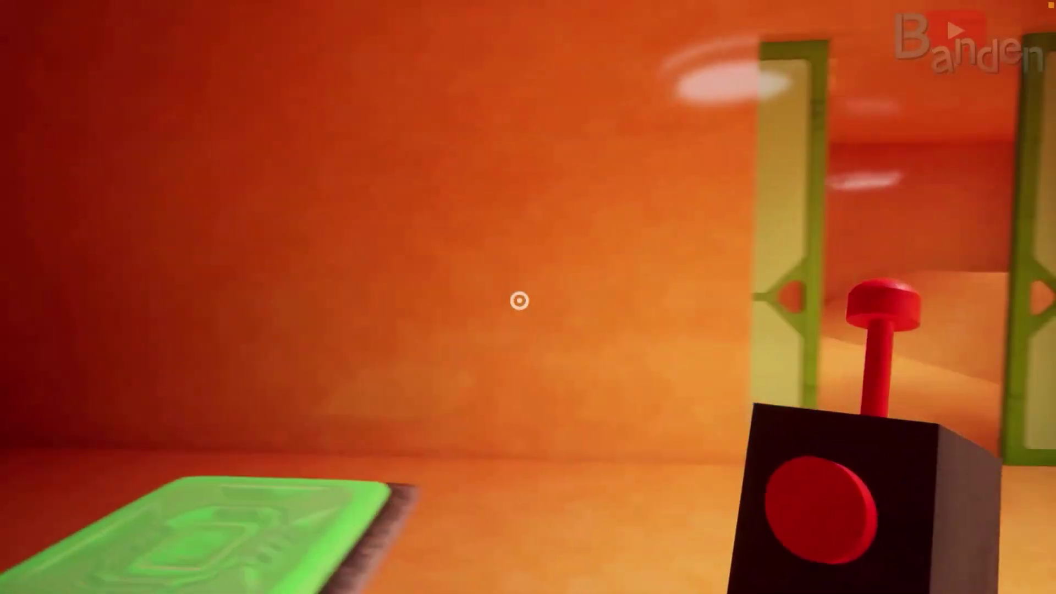
pyautogui.press('w')
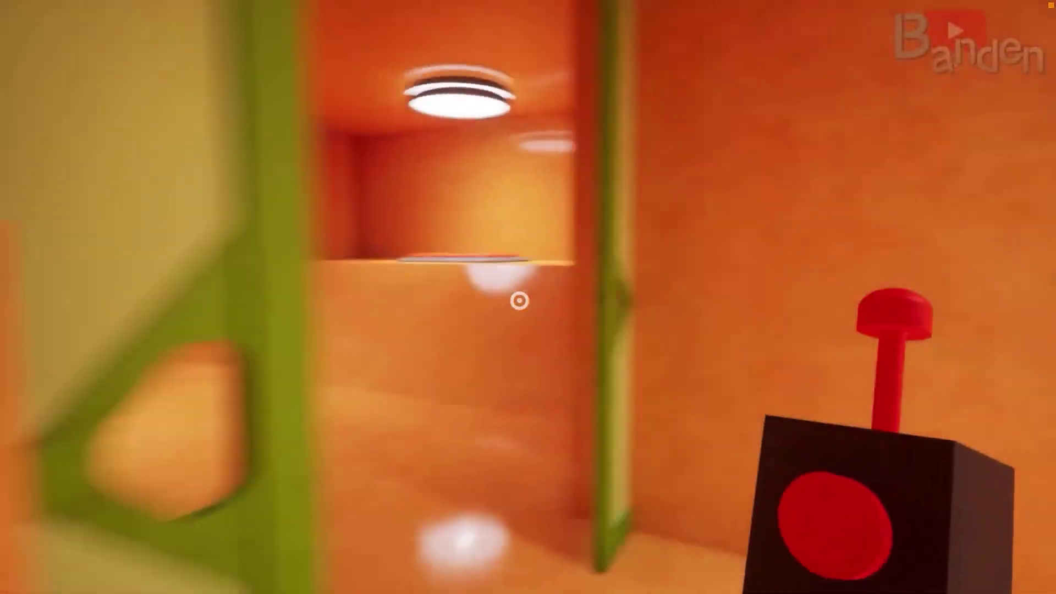
pyautogui.press('w')
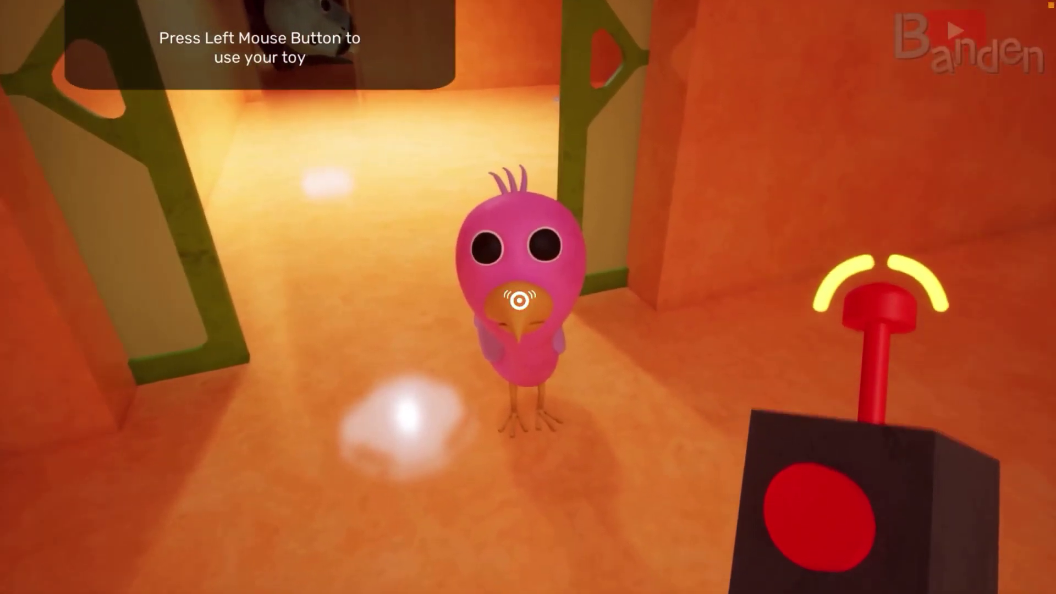
pyautogui.press('w')
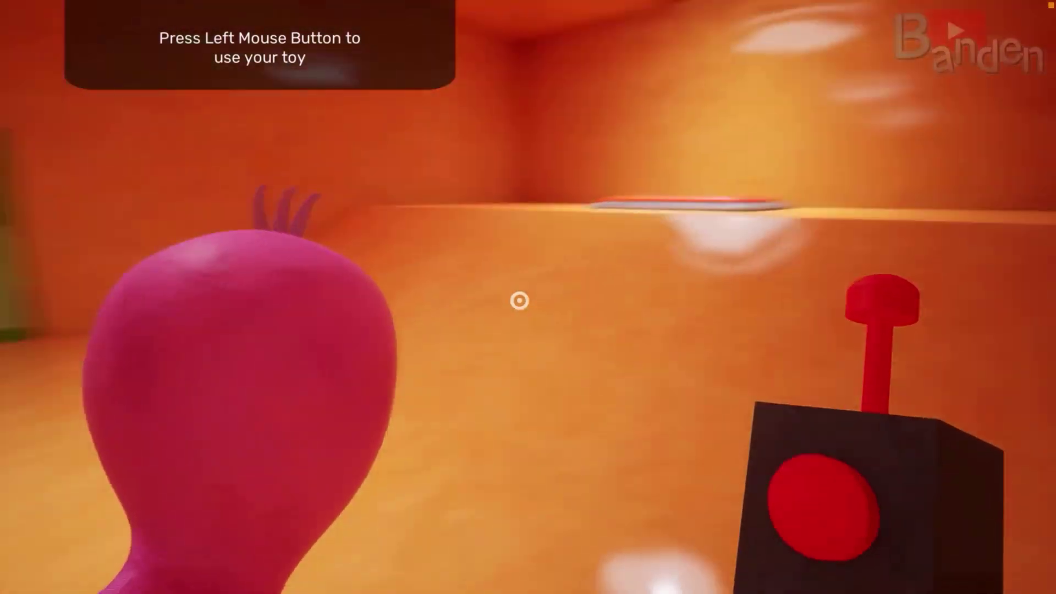
pyautogui.press('w')
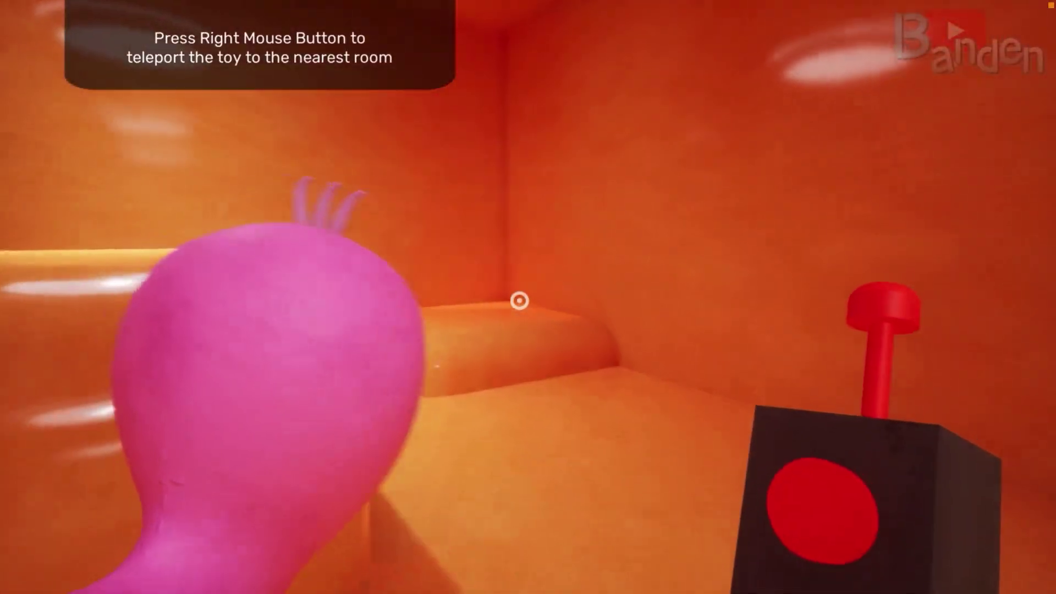
pyautogui.press('w')
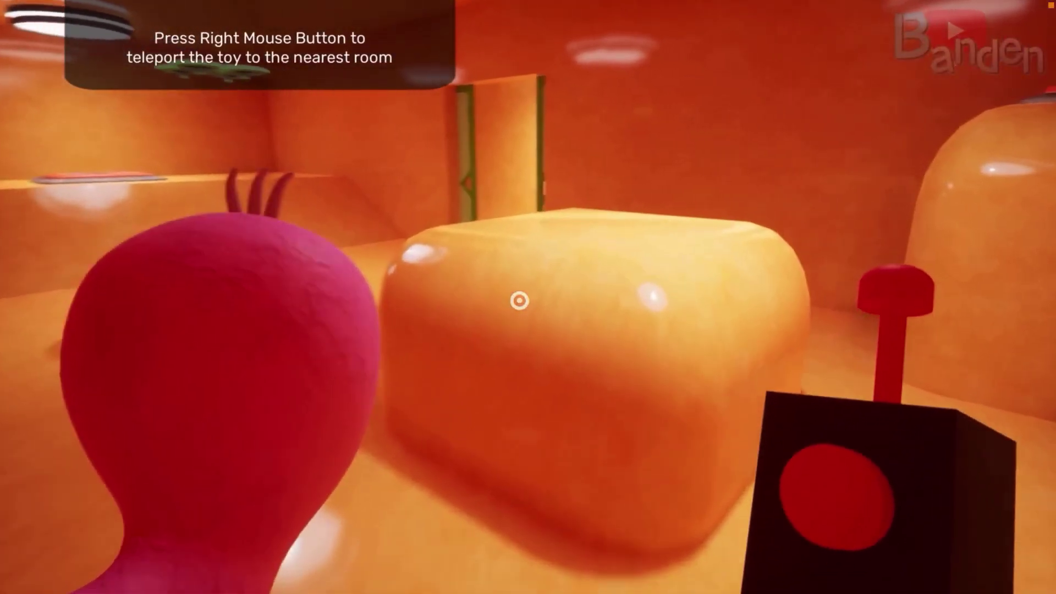
pyautogui.press('w')
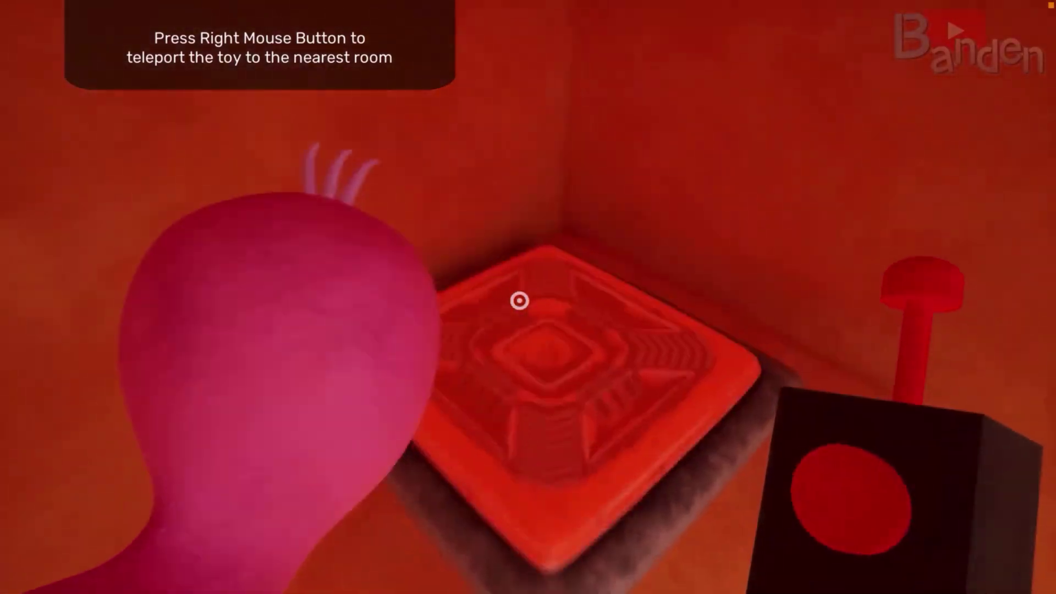
pyautogui.press('s')
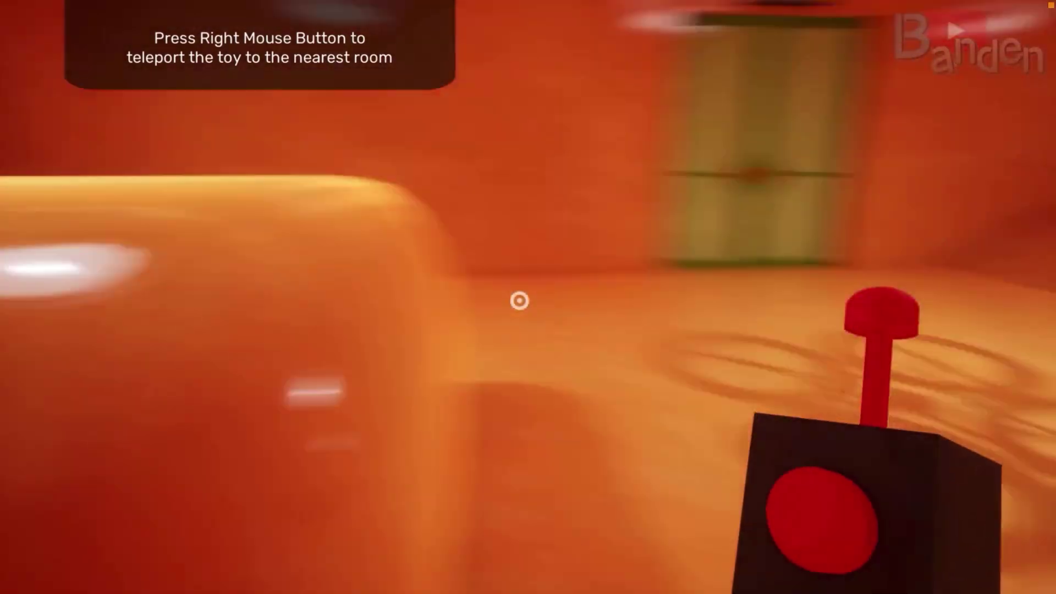
# - Fly the green toy away, then walk the dark corridor to the yellow device's table
pyautogui.press('w')
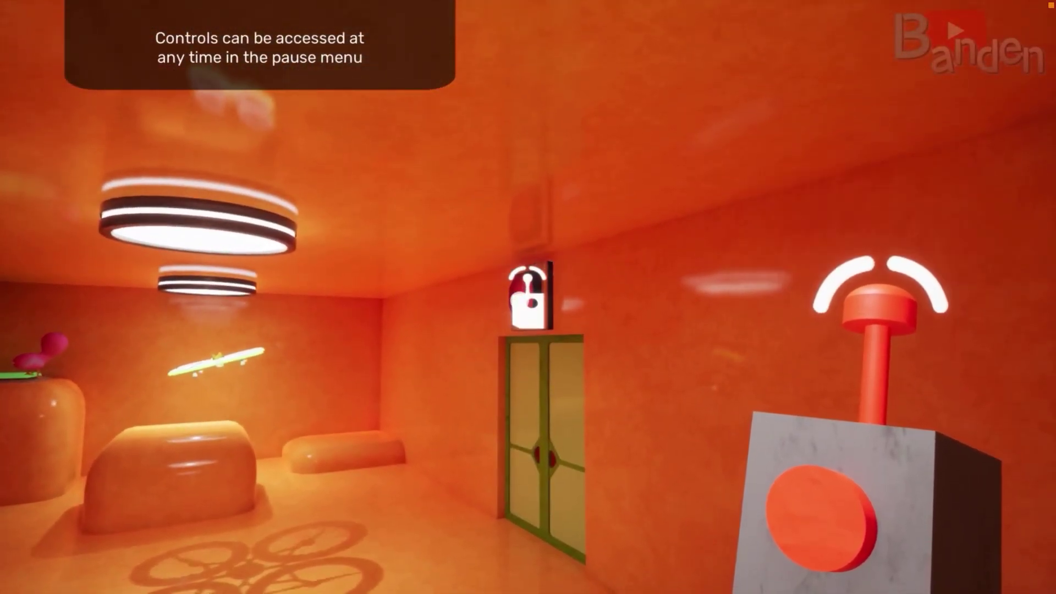
pyautogui.press('w')
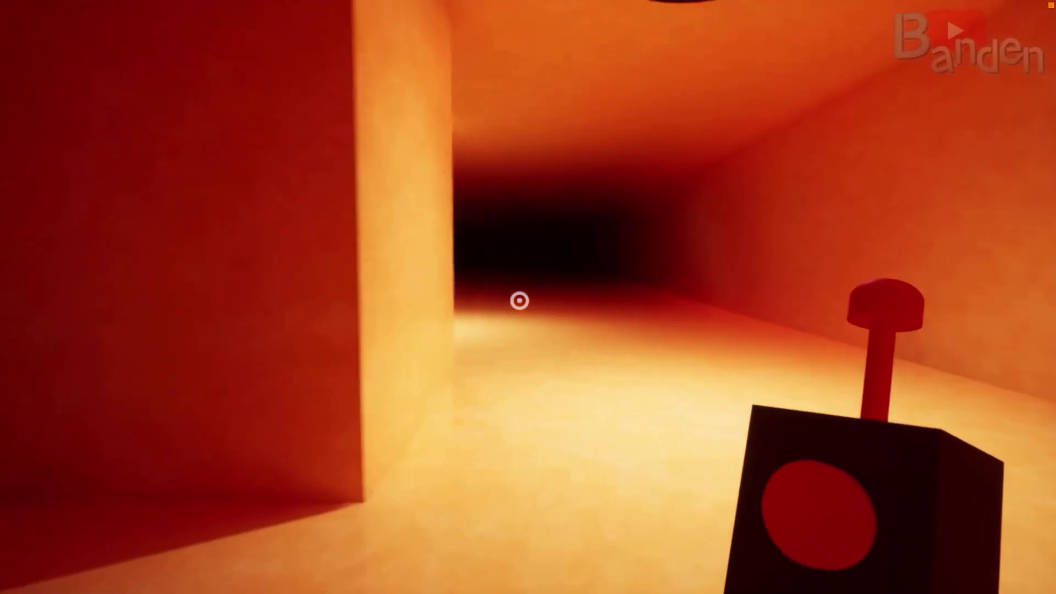
pyautogui.press('w')
pyautogui.press('w')
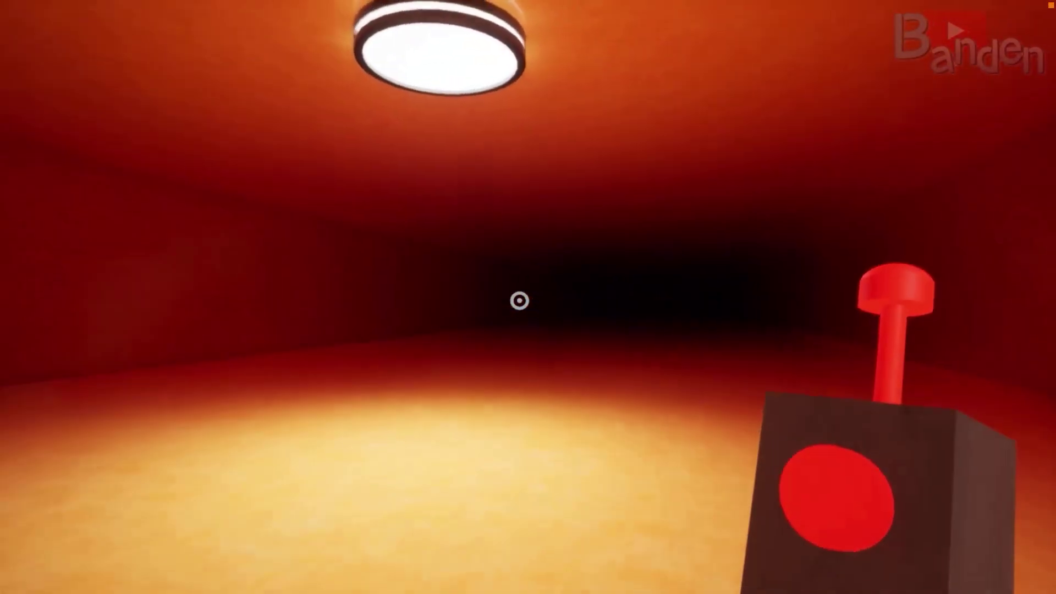
pyautogui.press('w')
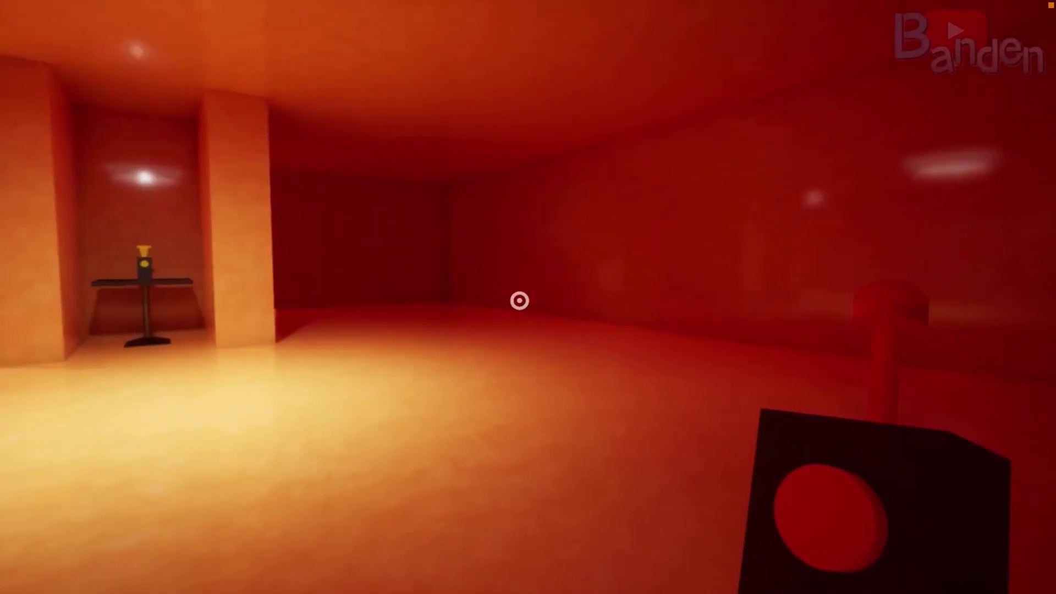
pyautogui.press('w')
pyautogui.press('w')
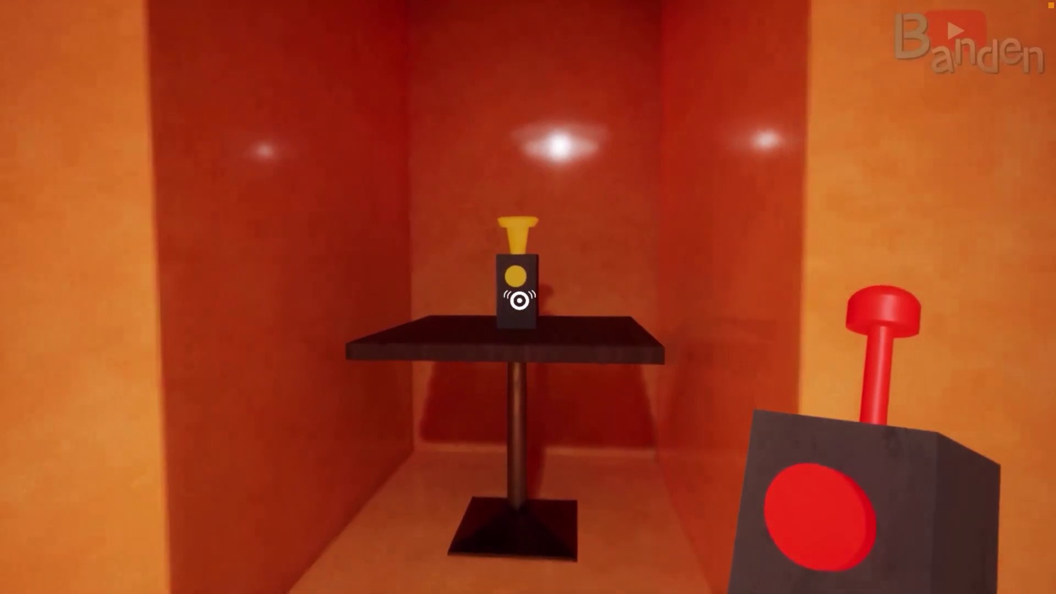